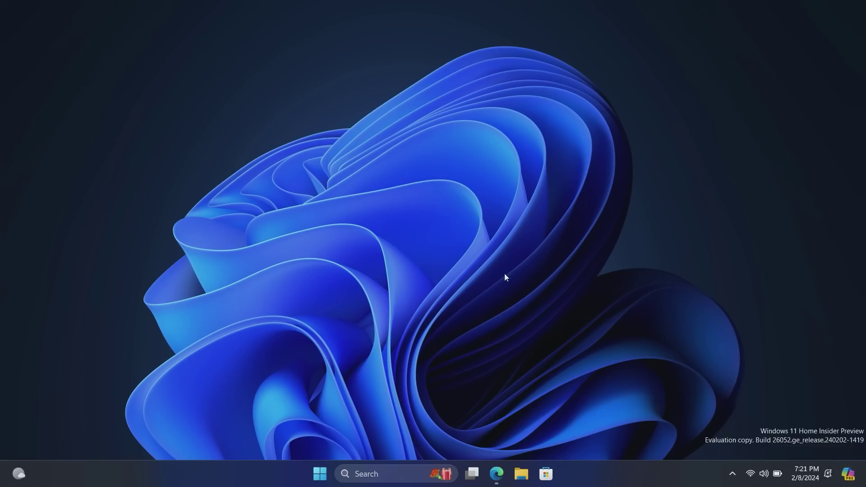
# Step: Open the Windows Central article on HoloLens versus Vision Pro in Edge
pyautogui.click(498, 484)
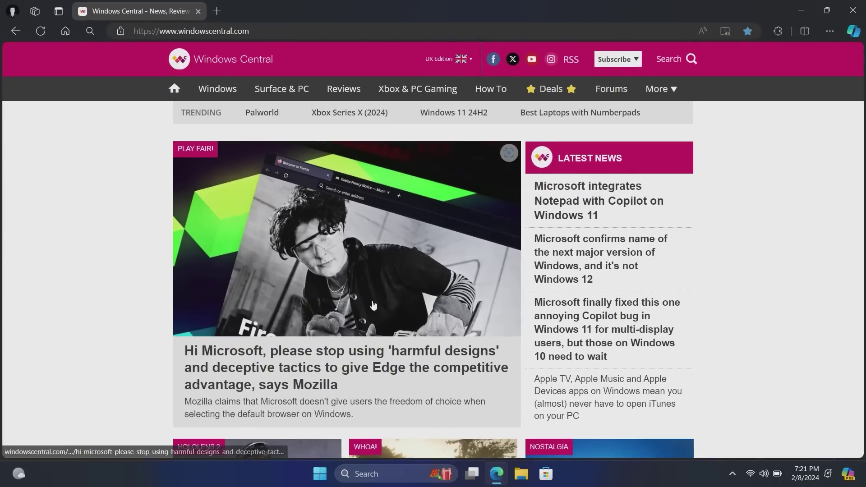
pyautogui.scroll(-5, 332, 318)
pyautogui.click(331, 318)
# Step: Copy the article's lead photo to the clipboard for Copilot
pyautogui.scroll(-3, 329, 302)
pyautogui.rightClick(332, 298)
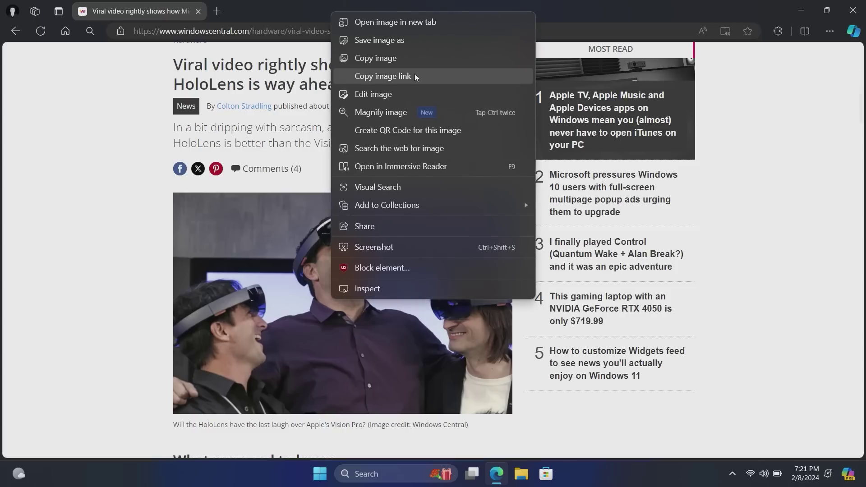
pyautogui.click(413, 61)
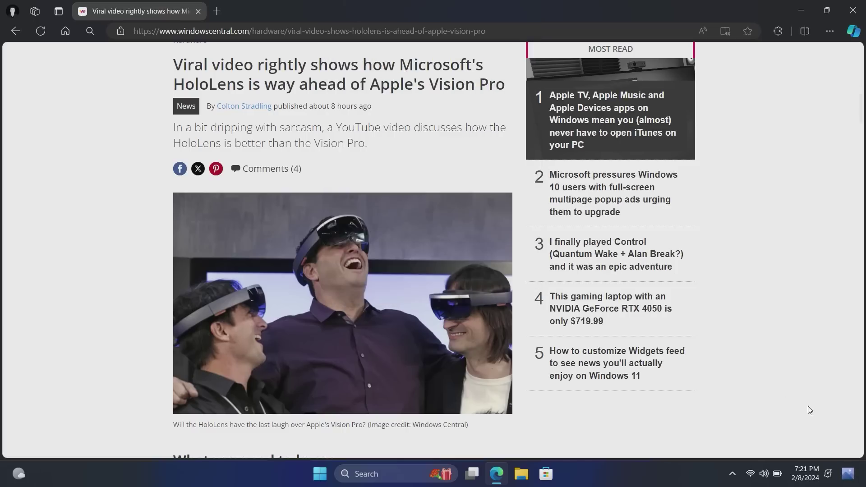
pyautogui.moveTo(848, 479)
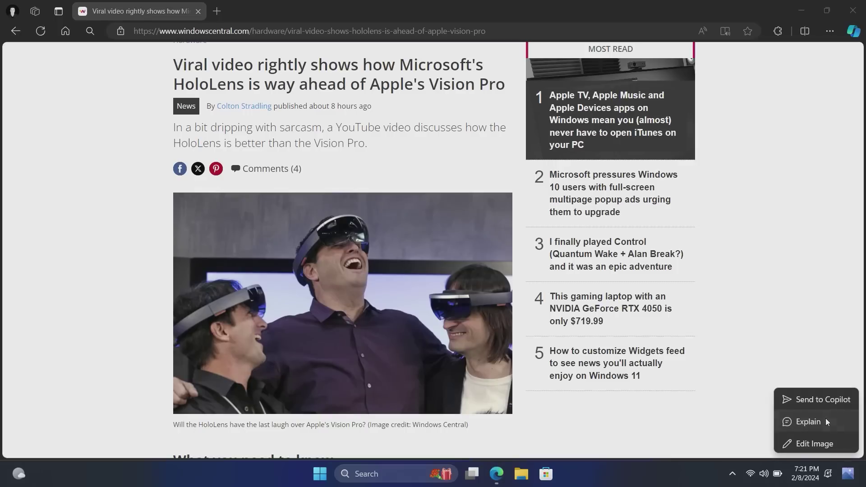
# Step: Ask Copilot to explain the copied HoloLens photo with the prompt 'explain'
pyautogui.click(825, 418)
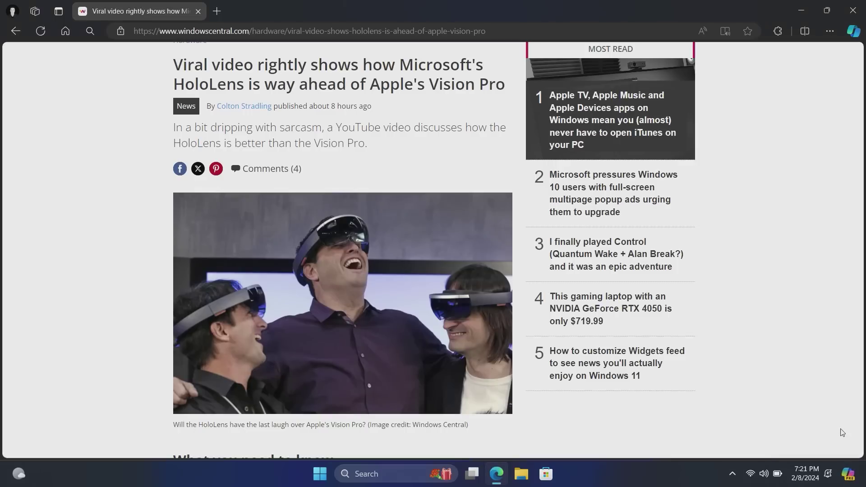
pyautogui.click(847, 473)
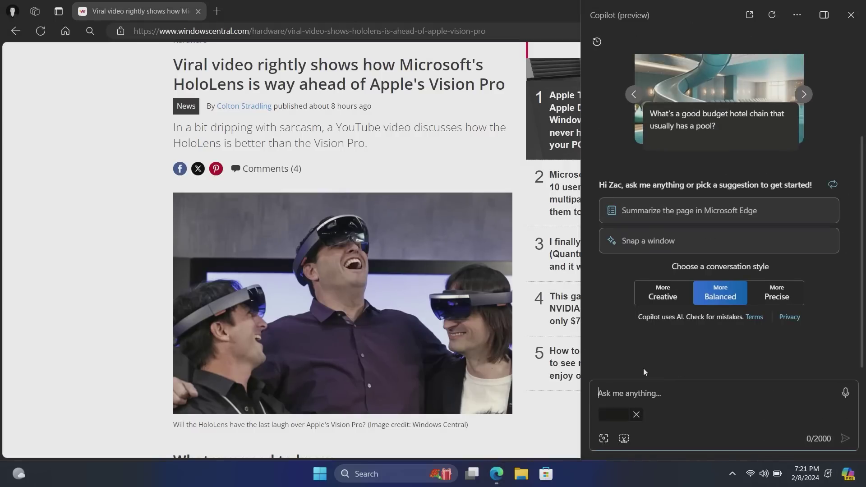
pyautogui.write('explain')
pyautogui.press('Return')
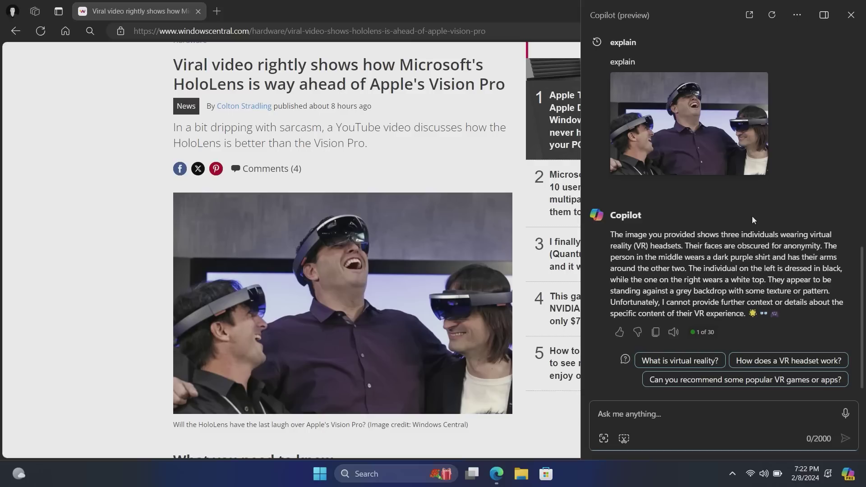
# Step: Close Copilot and copy the paragraph starting 'Apple's Vision Pro, while costing $3,500'
pyautogui.click(850, 15)
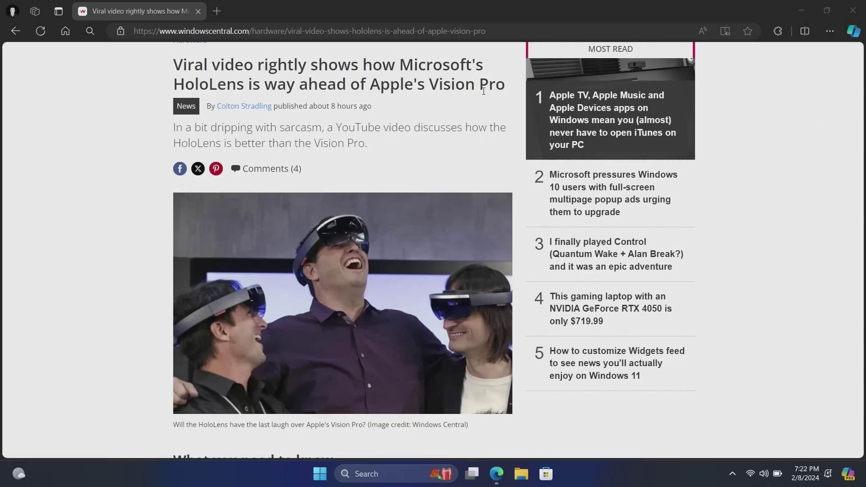
pyautogui.scroll(1, 484, 92)
pyautogui.scroll(-7, 342, 72)
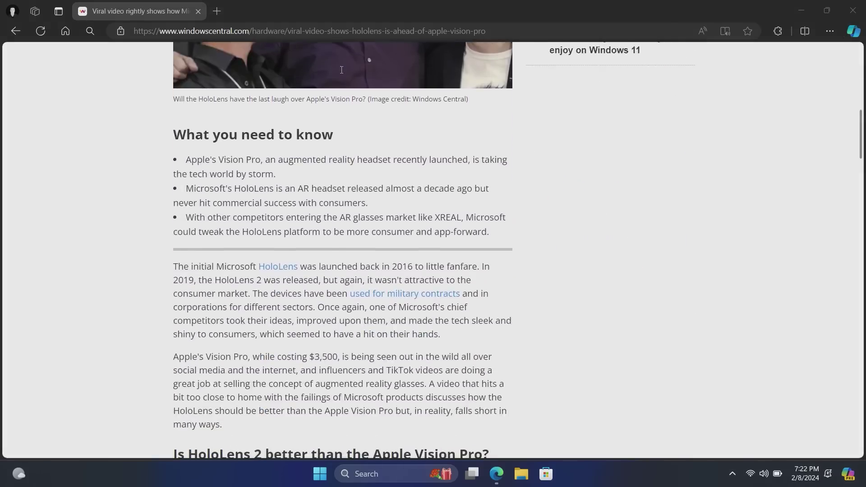
pyautogui.scroll(-3, 341, 70)
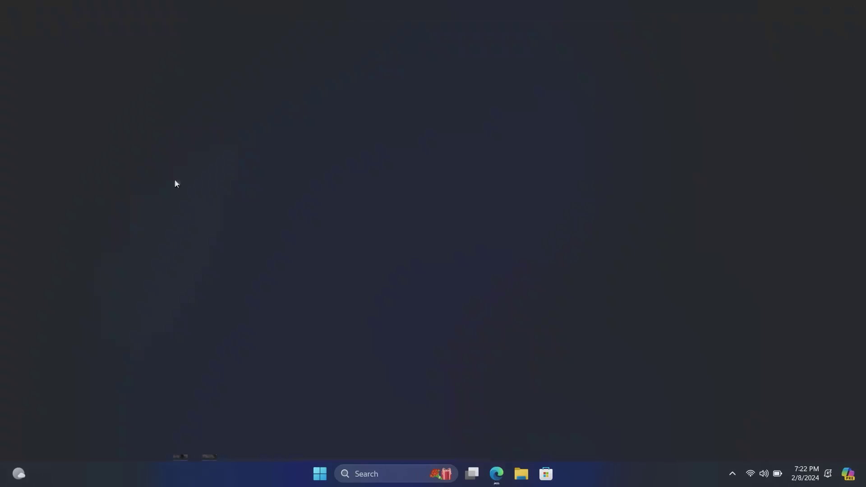
pyautogui.moveTo(173, 183); pyautogui.dragTo(294, 251)
pyautogui.rightClick(293, 245)
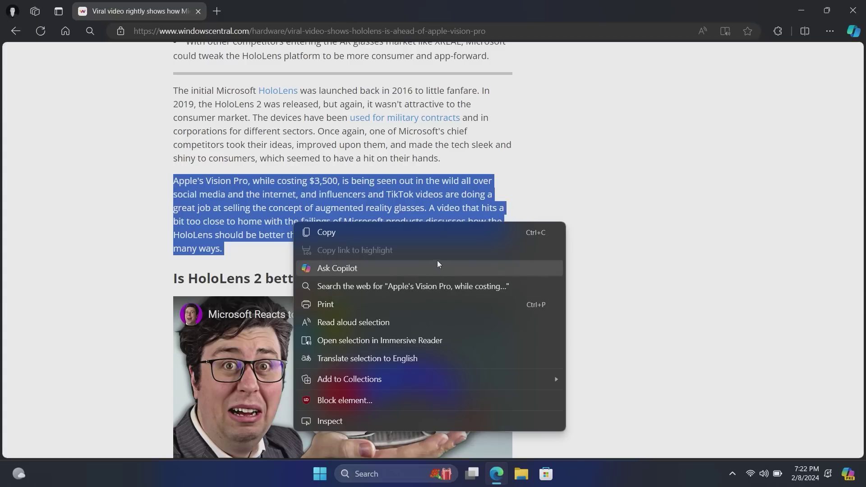
pyautogui.click(445, 230)
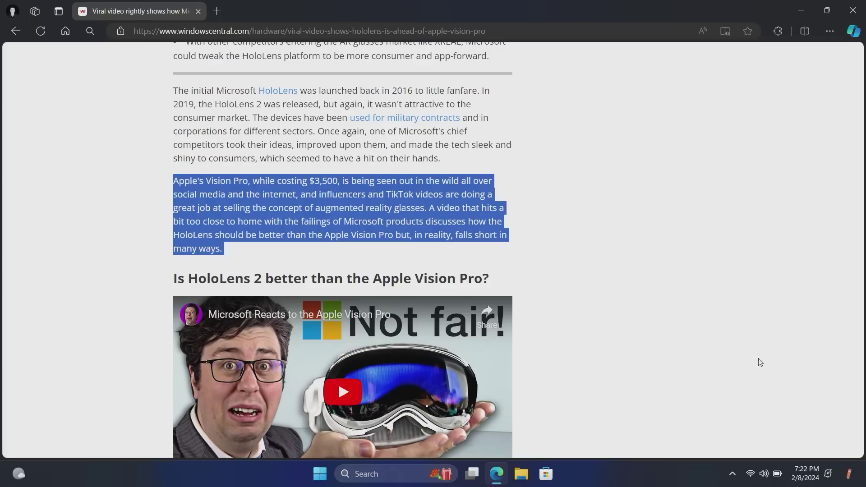
# Step: Send the copied Vision Pro paragraph to Copilot for a summary, then close its panel
pyautogui.moveTo(847, 475)
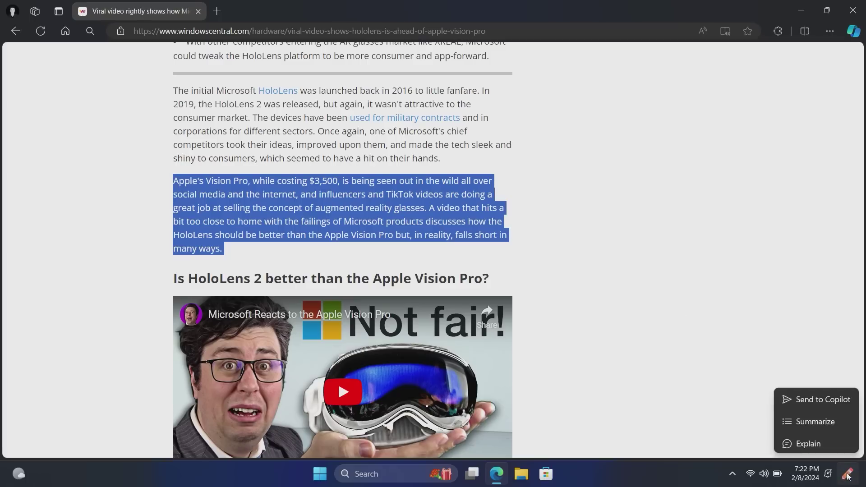
pyautogui.click(828, 425)
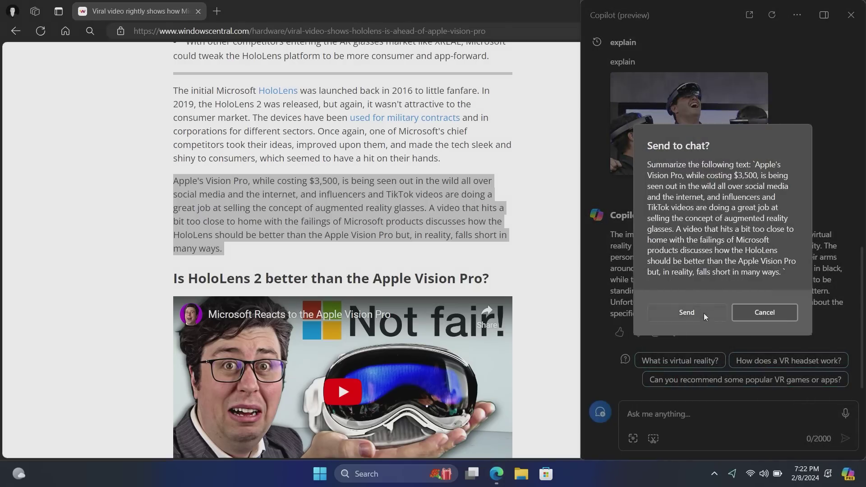
pyautogui.click(703, 313)
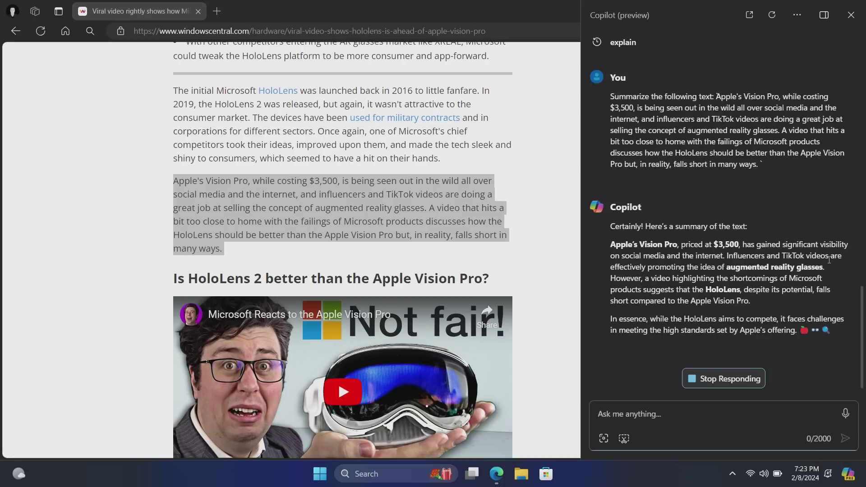
pyautogui.click(851, 15)
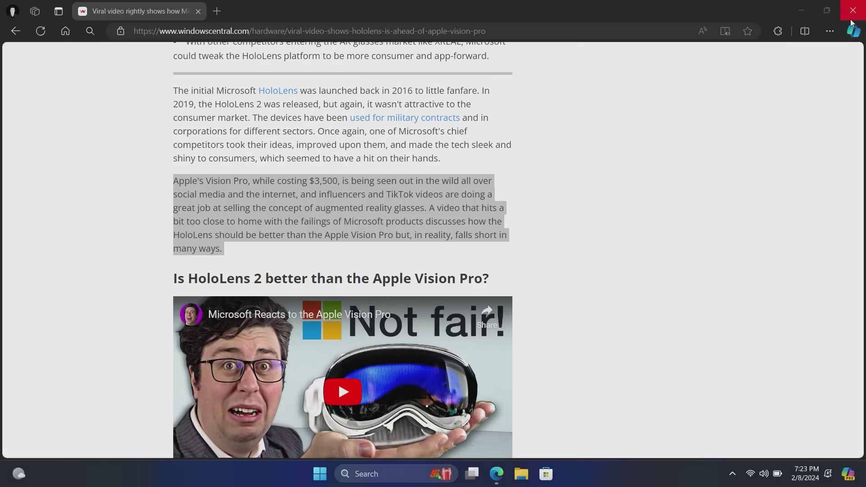
# Step: Close Edge and launch Notepad by searching 'note' from Start
pyautogui.click(850, 18)
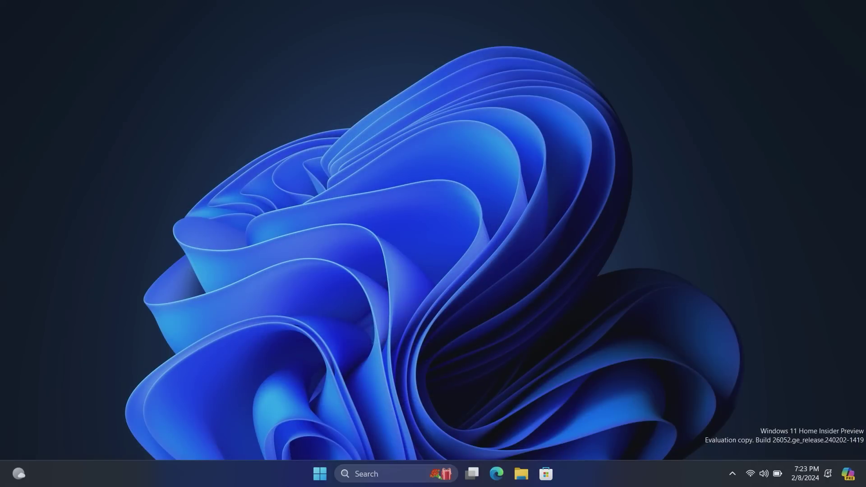
pyautogui.click(321, 484)
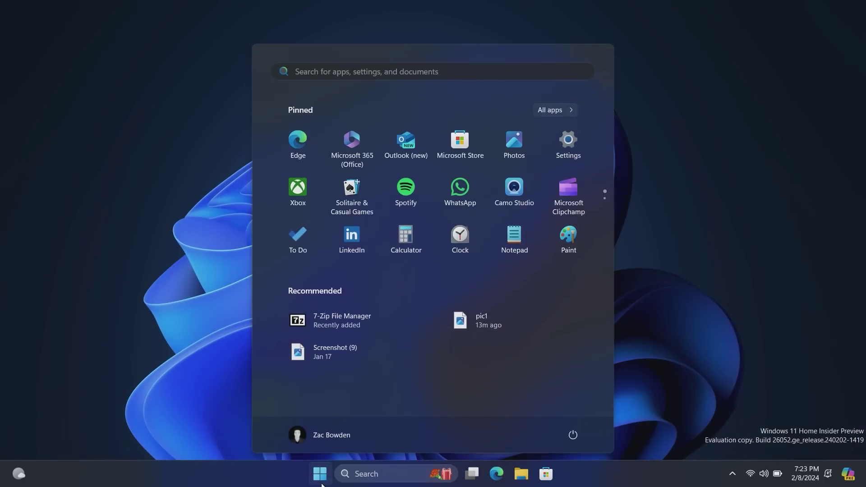
pyautogui.write('note')
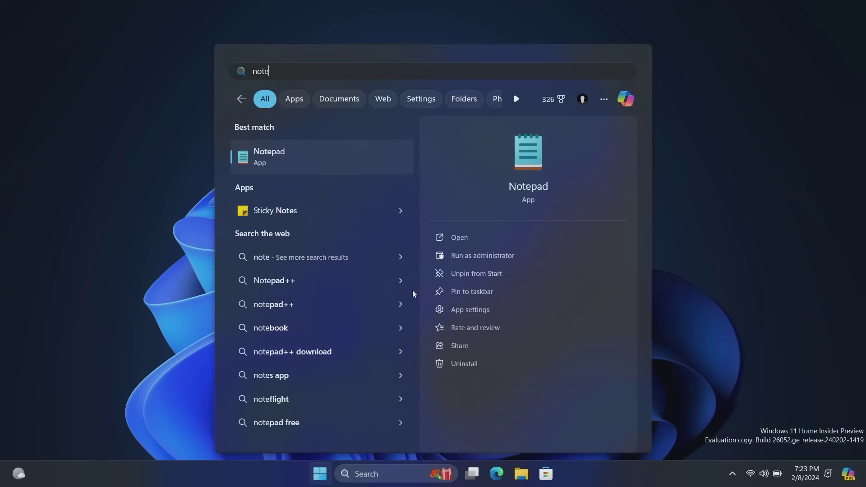
pyautogui.press('Return')
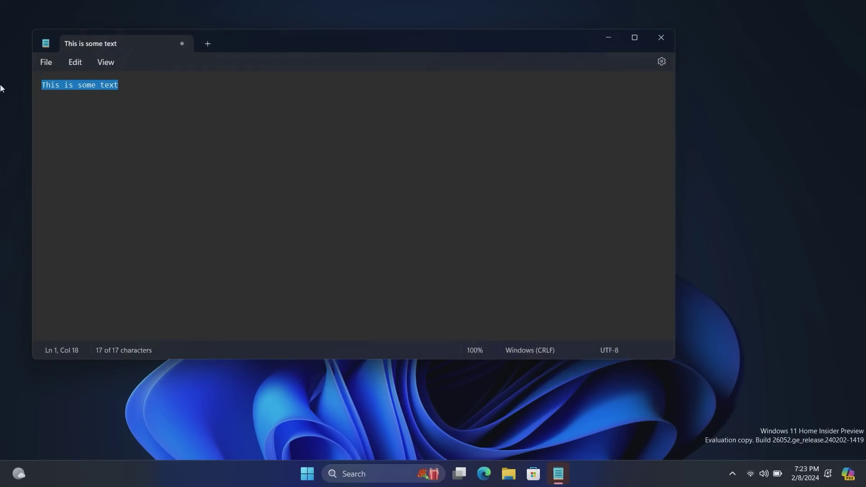
# Step: Copy the note text 'This is some text' for Copilot, then close Notepad
pyautogui.hotkey('ctrl', 'c')
pyautogui.moveTo(848, 474)
pyautogui.click(668, 40)
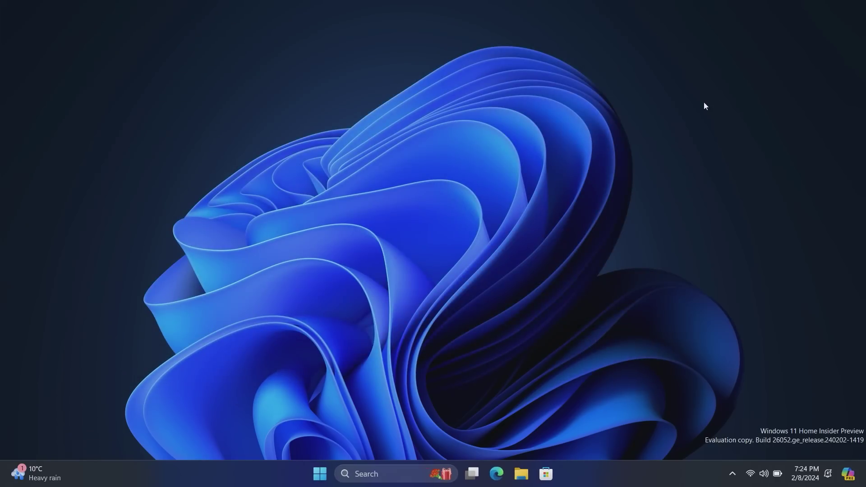
# Step: Open Settings at System > For developers and expand the Enable sudo run-mode option
pyautogui.press('super')
pyautogui.click(579, 135)
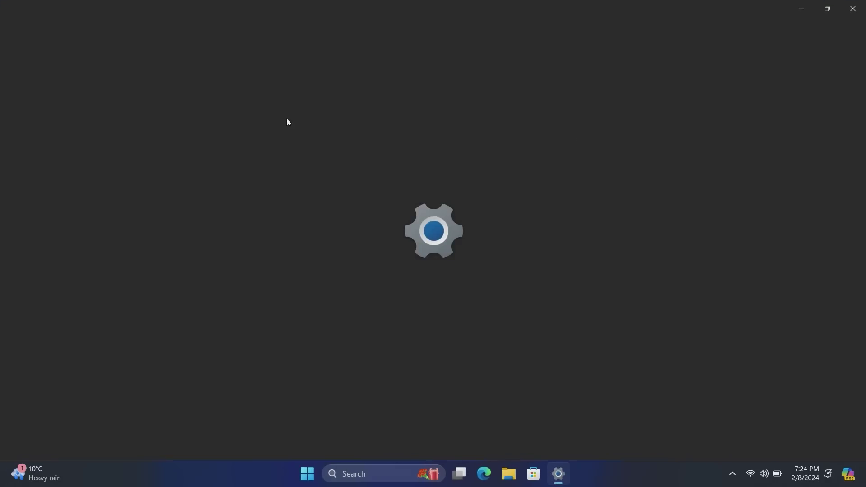
pyautogui.click(87, 143)
pyautogui.scroll(-3, 471, 225)
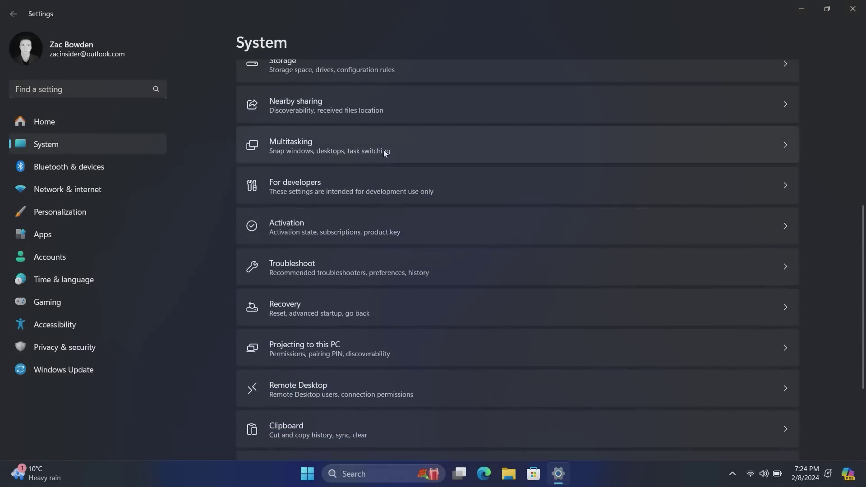
pyautogui.click(375, 182)
pyautogui.scroll(-3, 430, 293)
pyautogui.scroll(-1, 431, 296)
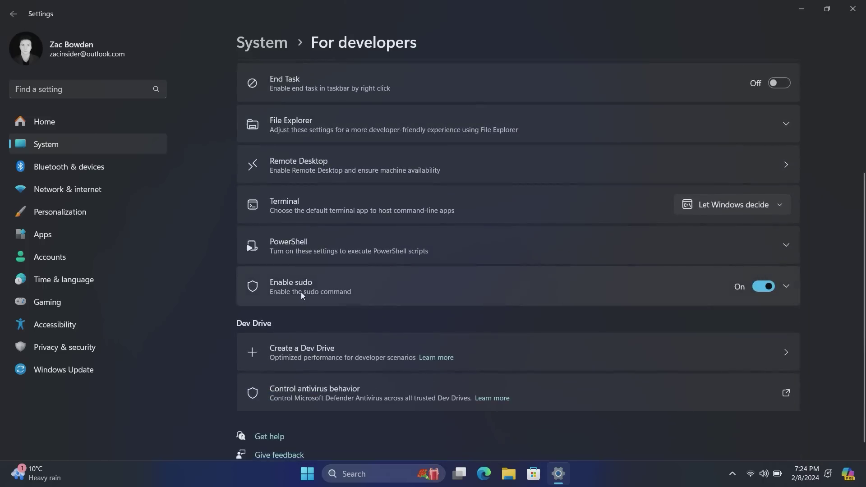
pyautogui.click(614, 303)
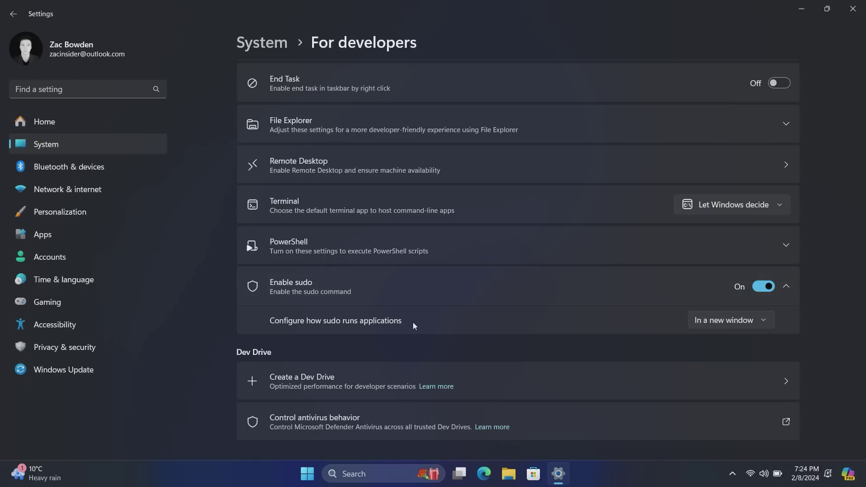
# Step: Open Terminal as administrator and start Command Prompt with cmd
pyautogui.rightClick(303, 482)
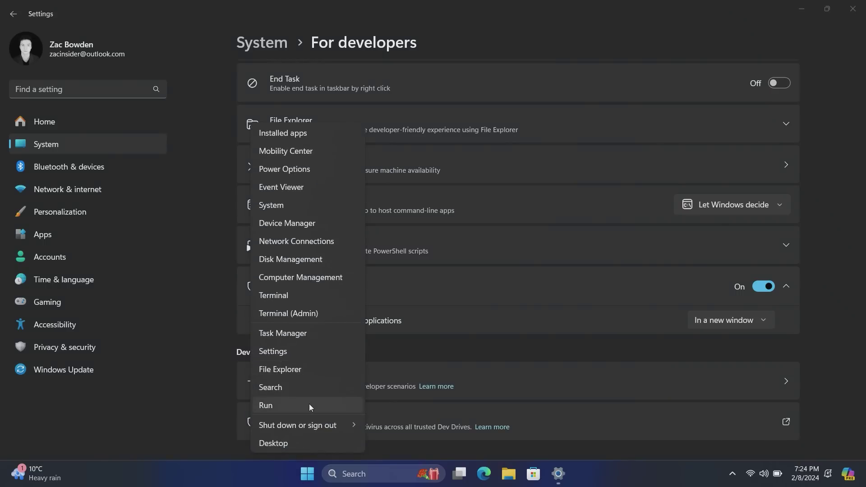
pyautogui.click(292, 314)
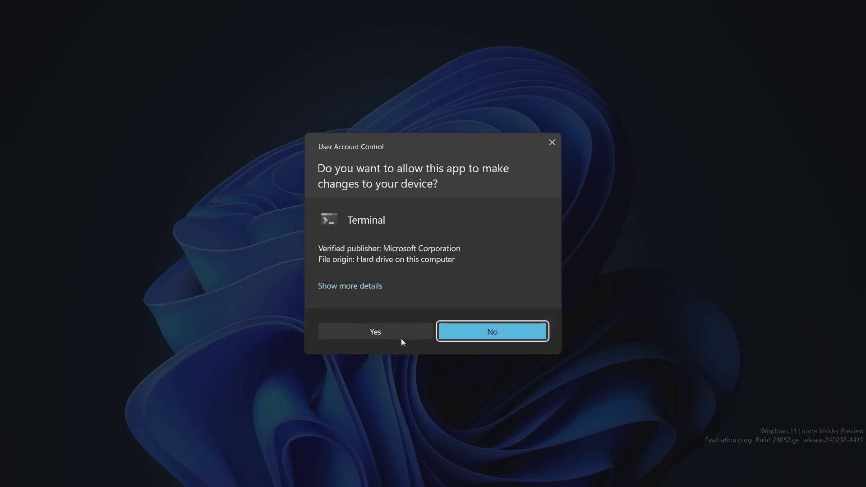
pyautogui.click(386, 340)
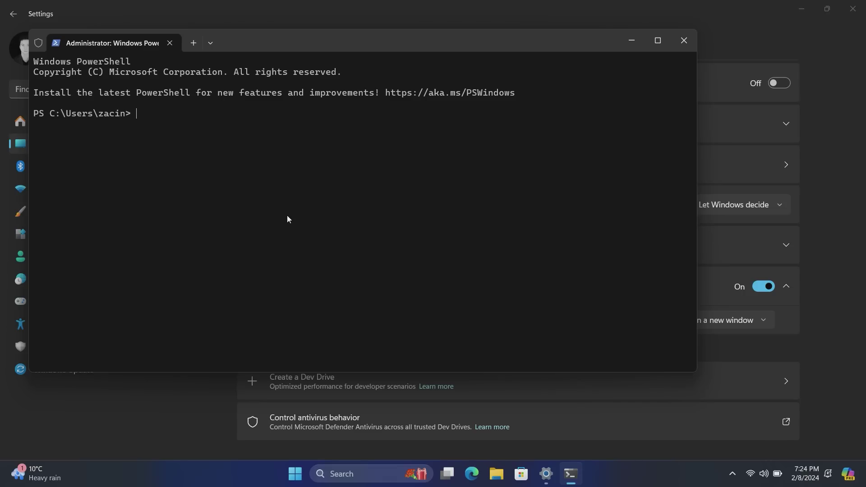
pyautogui.write('cmd')
pyautogui.press('Return')
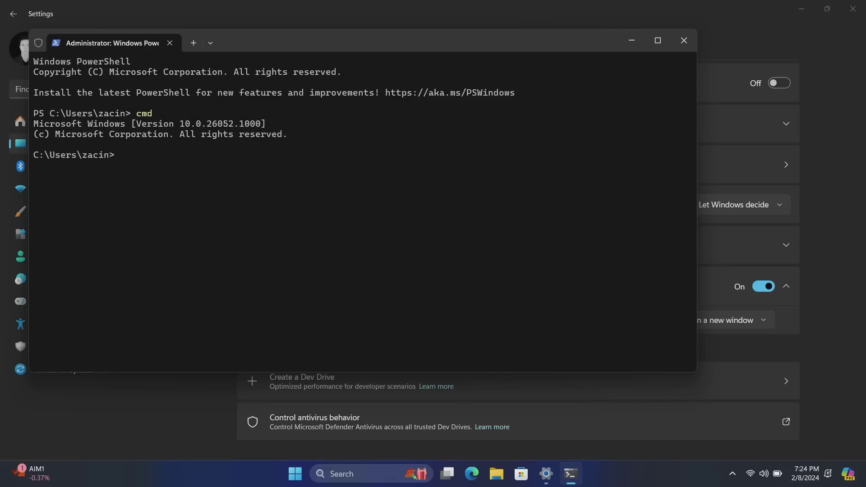
# Step: Run 'sudo help' and 'sudo run notepad.exe', then close the Notepad it opens
pyautogui.write('sudo help')
pyautogui.press('Return')
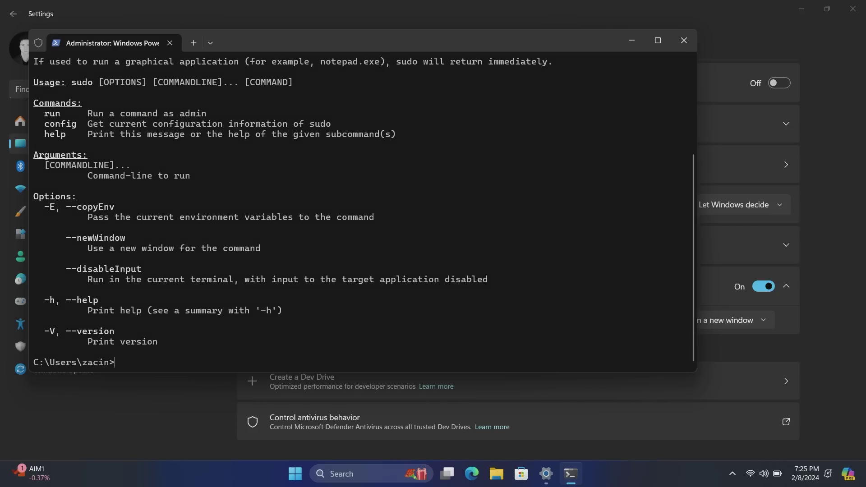
pyautogui.write('sudo run ')
pyautogui.write('notepad.ex')
pyautogui.write('e')
pyautogui.press('Return')
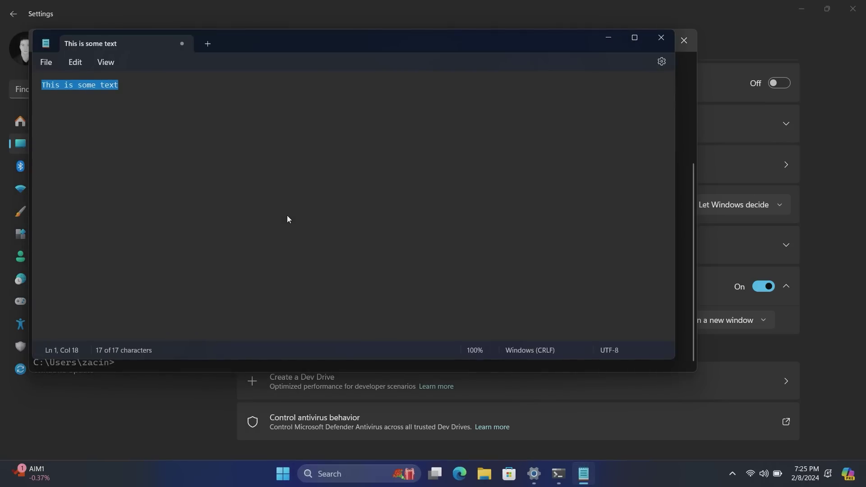
pyautogui.click(661, 37)
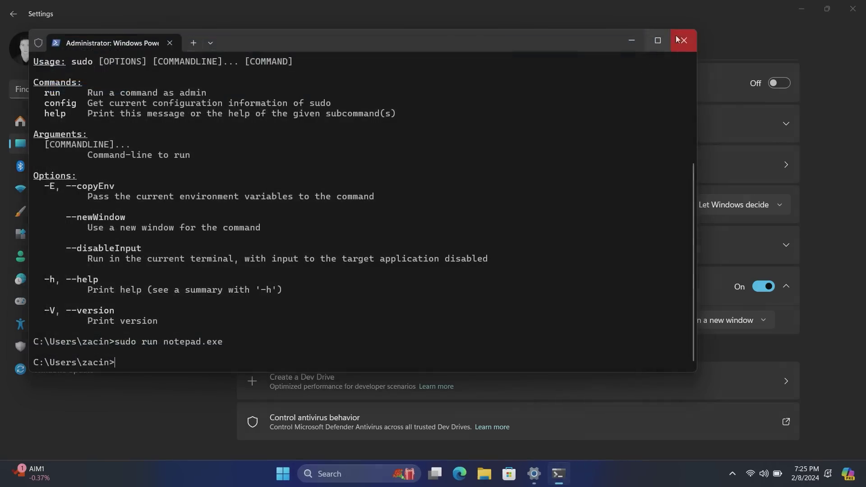
# Step: Close Terminal and view the sudo run-mode choices, leaving 'In a new window' selected
pyautogui.click(681, 40)
pyautogui.click(716, 319)
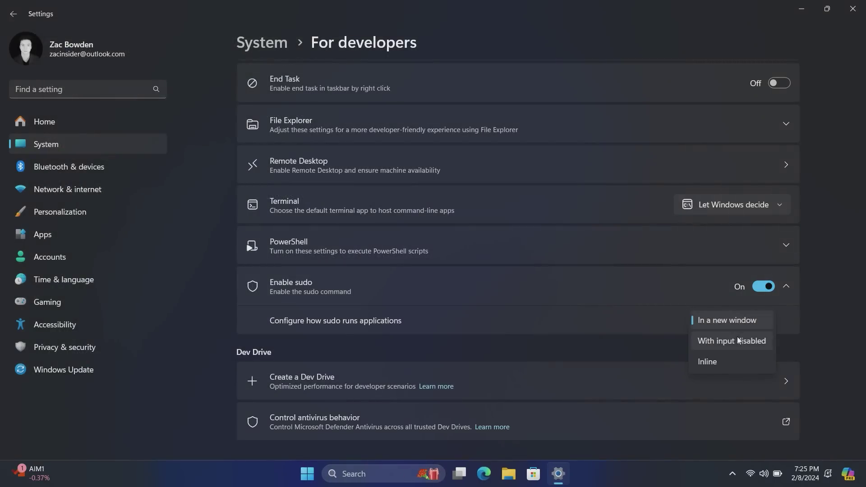
pyautogui.click(651, 346)
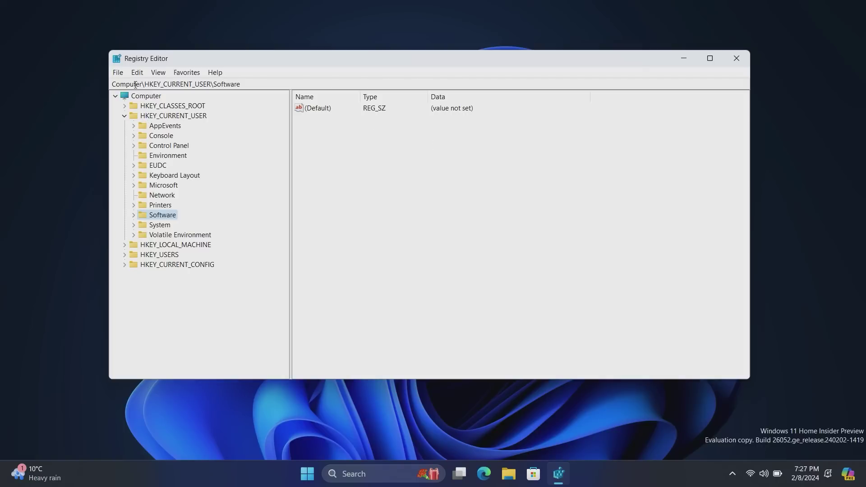
# Step: Open the Find dialog from Registry Editor's Edit menu
pyautogui.click(117, 73)
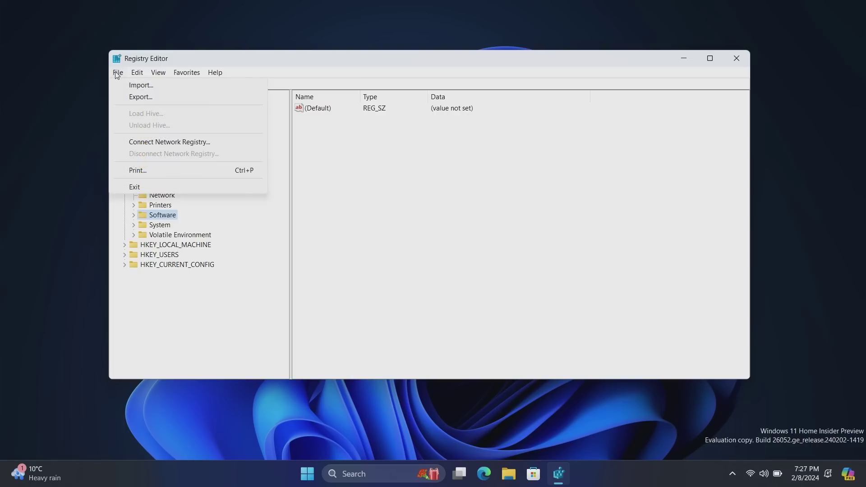
pyautogui.moveTo(148, 74)
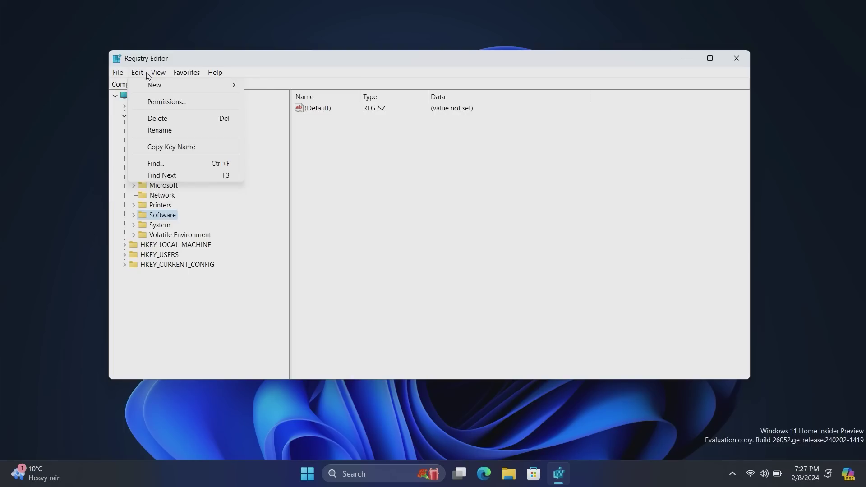
pyautogui.click(152, 164)
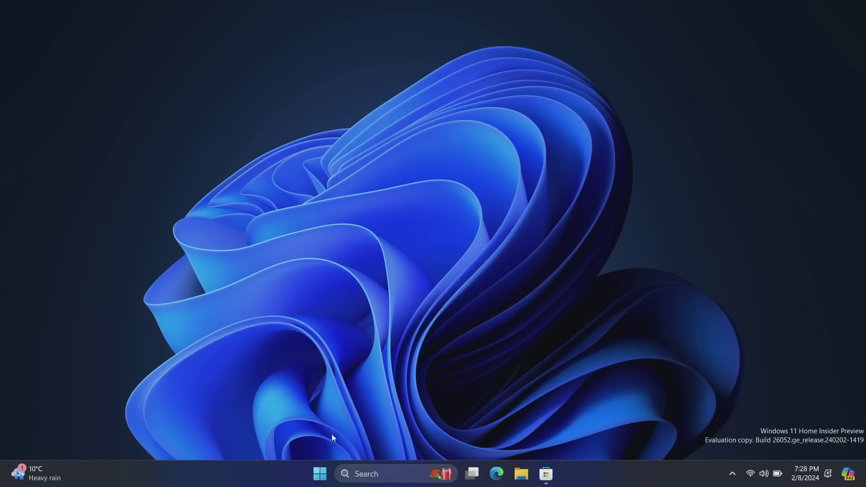
# Step: Open Settings > System > About and highlight Windows version 24H2, build 26052.1000
pyautogui.click(320, 473)
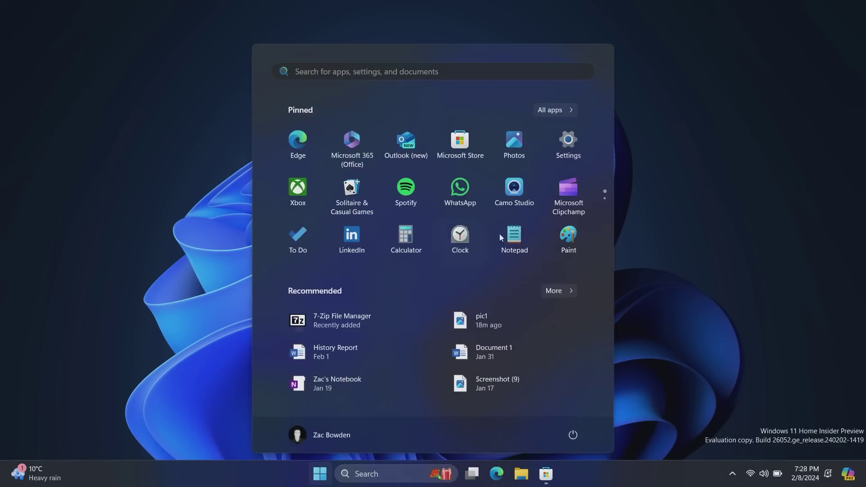
pyautogui.click(562, 147)
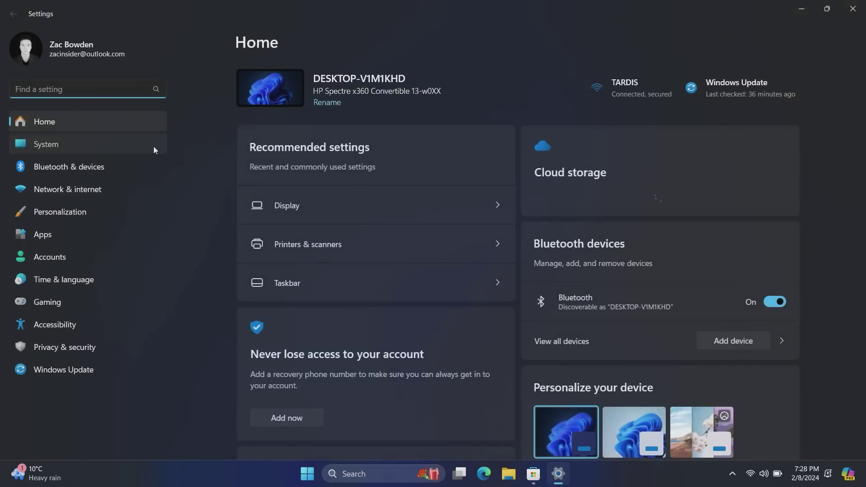
pyautogui.click(154, 146)
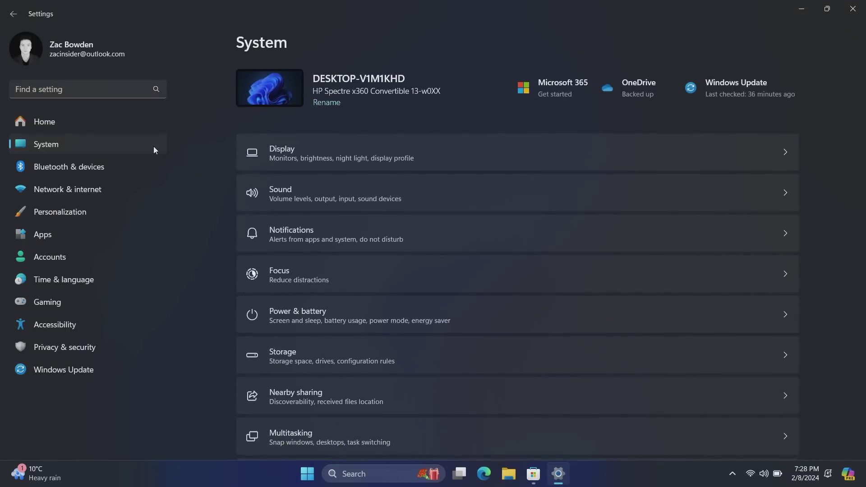
pyautogui.scroll(-10, 488, 303)
pyautogui.click(439, 414)
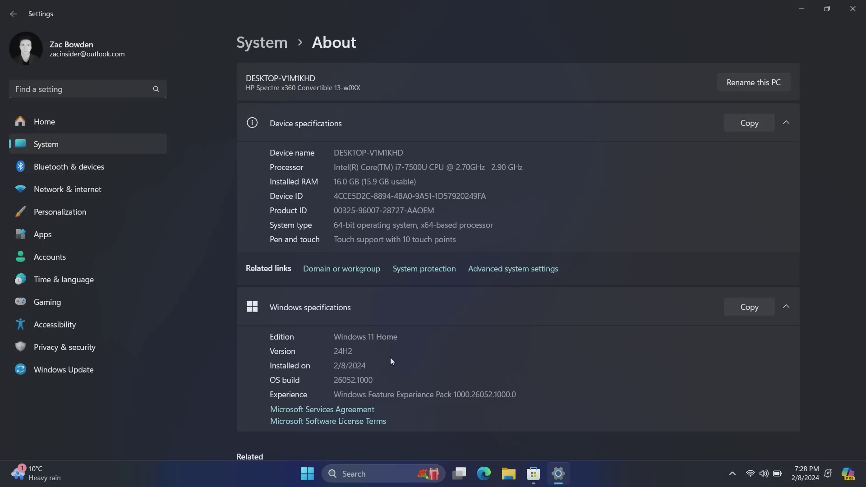
pyautogui.scroll(-3, 288, 354)
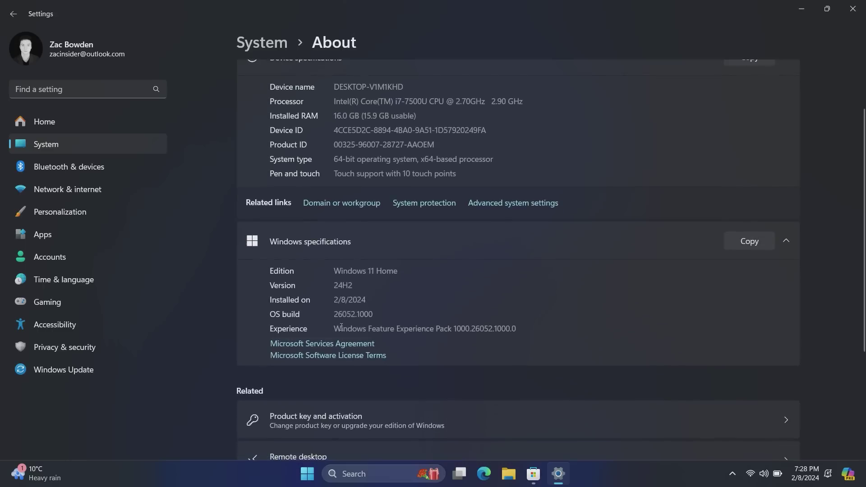
pyautogui.doubleClick(344, 284)
pyautogui.press('super')
pyautogui.write('wi')
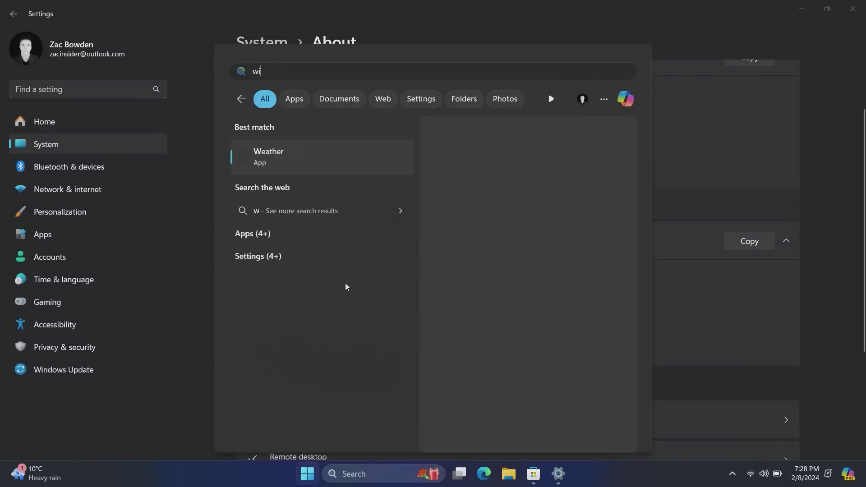
pyautogui.write('nver')
pyautogui.press('Return')
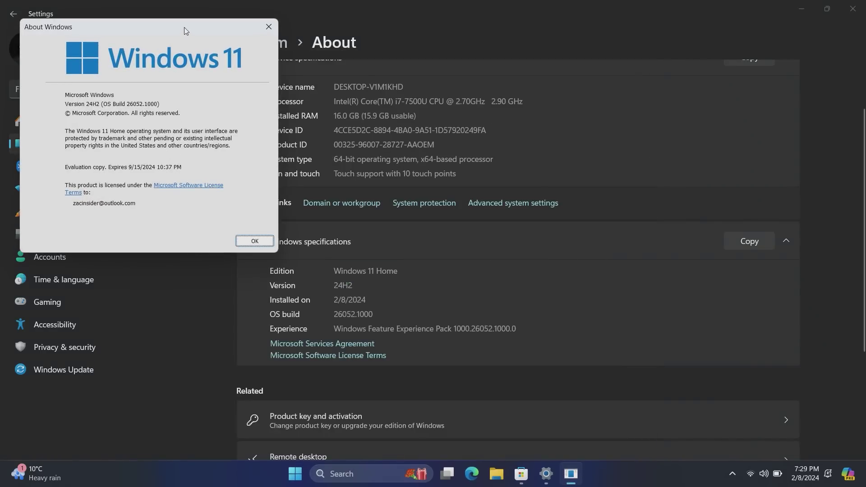
pyautogui.moveTo(185, 31); pyautogui.dragTo(653, 138)
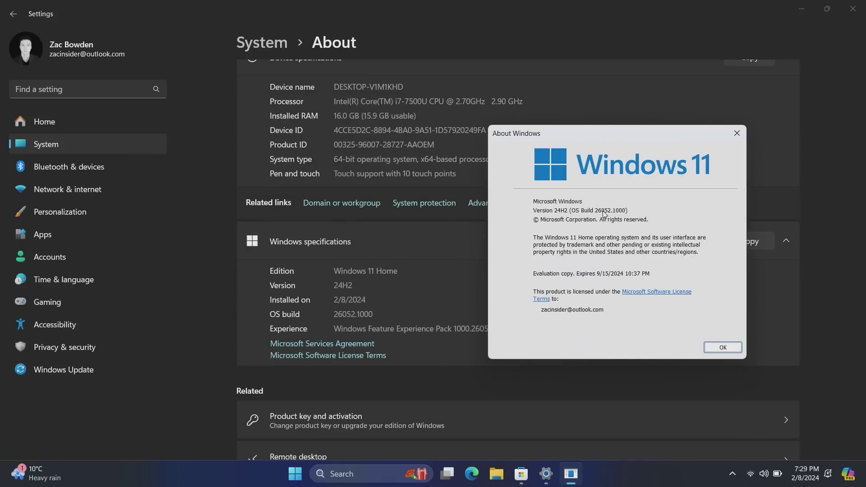
pyautogui.click(736, 133)
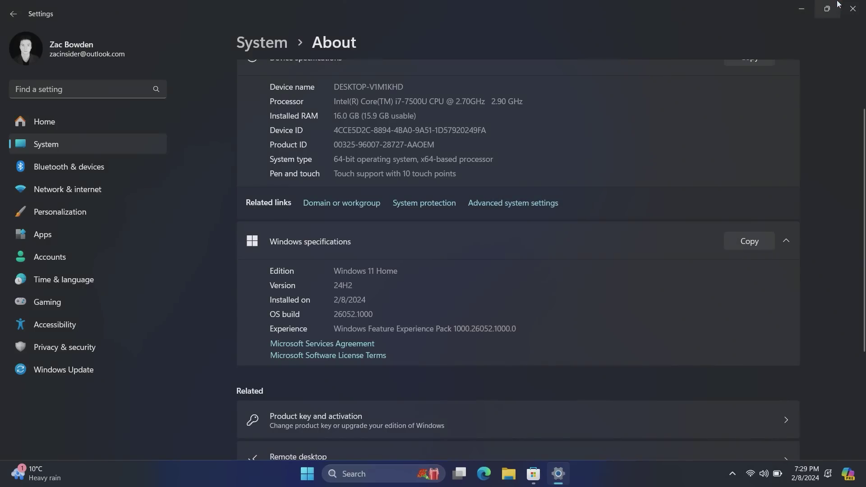
# Step: Restore down the maximized Settings window and close it
pyautogui.click(834, 4)
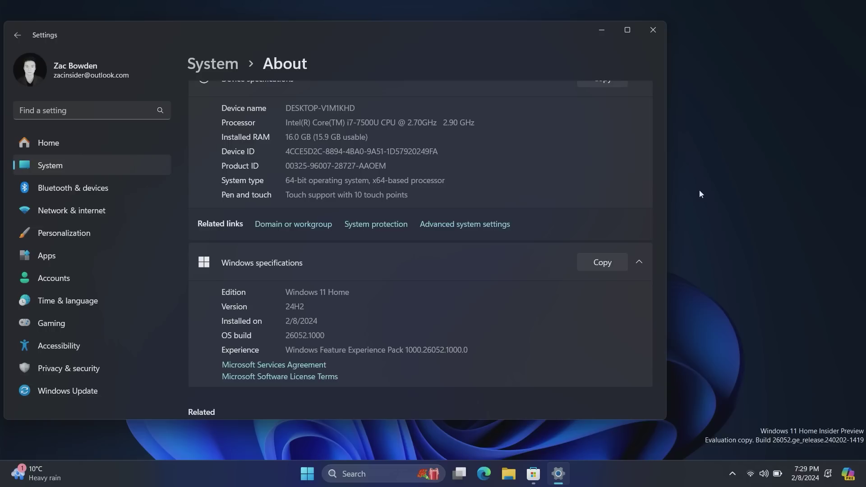
pyautogui.click(656, 31)
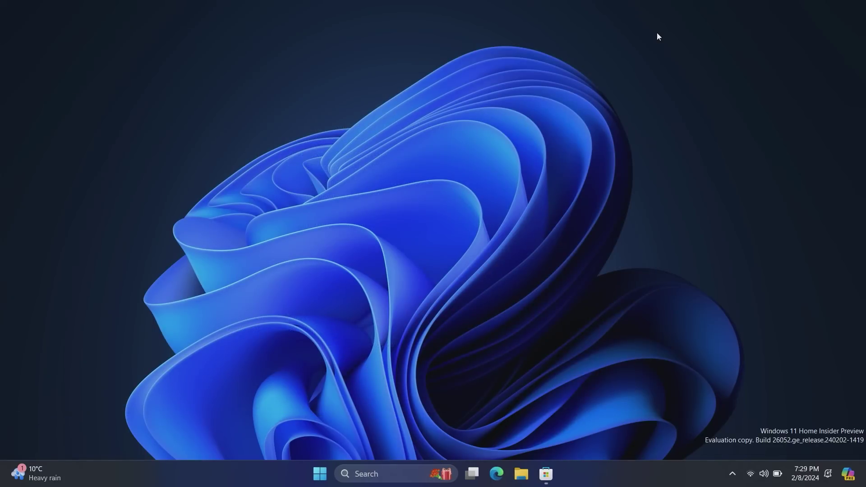
# Step: Reopen Settings with Win+I, glance at Bluetooth & devices, then browse the System page
pyautogui.press('super+i')
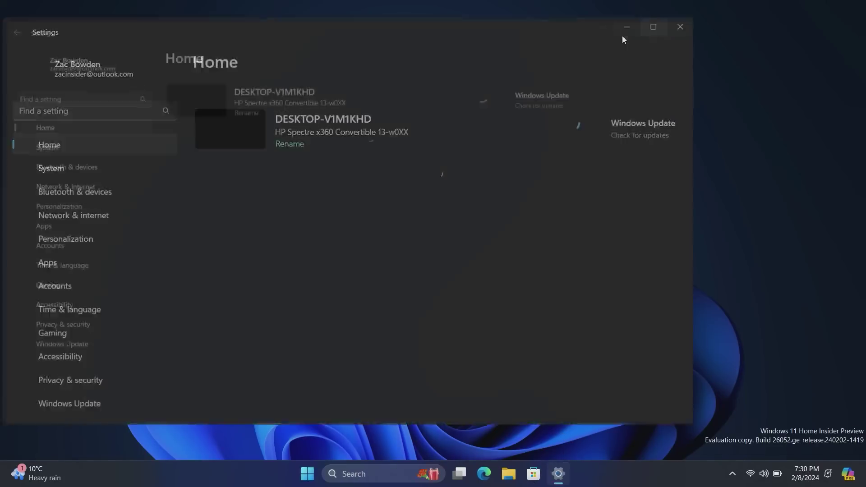
pyautogui.click(107, 160)
pyautogui.scroll(-5, 553, 258)
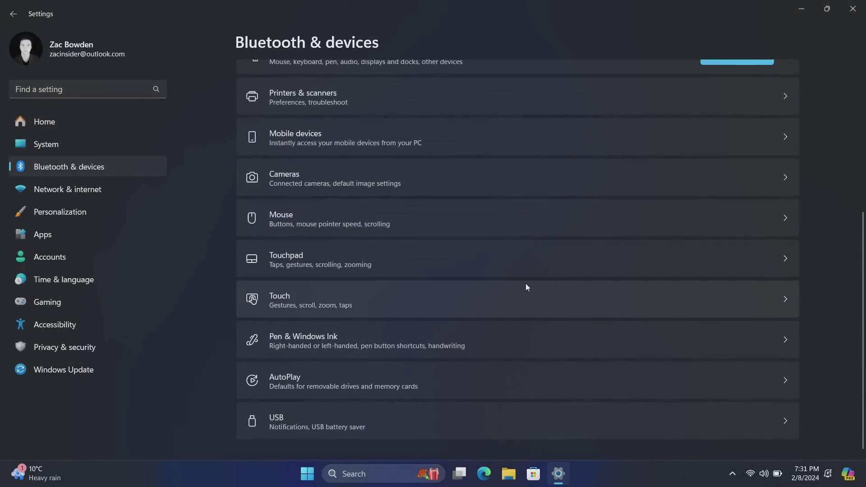
pyautogui.scroll(5, 526, 283)
pyautogui.click(113, 148)
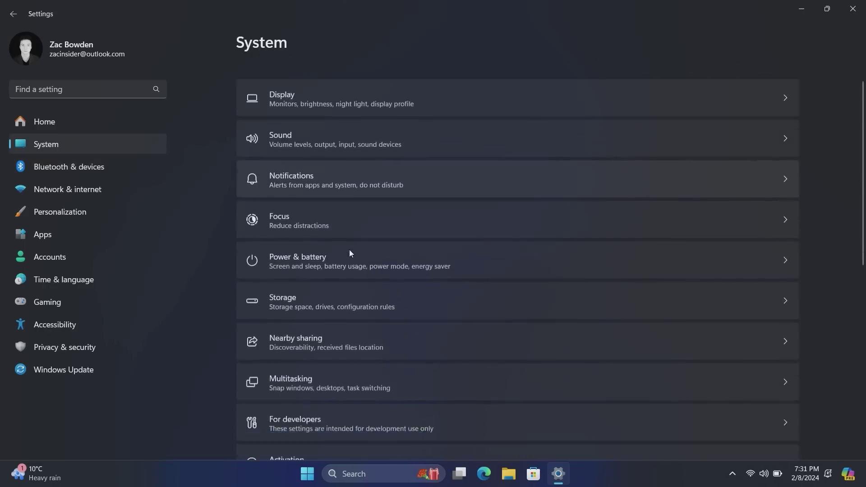
pyautogui.scroll(-4, 356, 235)
pyautogui.scroll(1, 360, 208)
pyautogui.scroll(-6, 356, 311)
pyautogui.scroll(7, 390, 212)
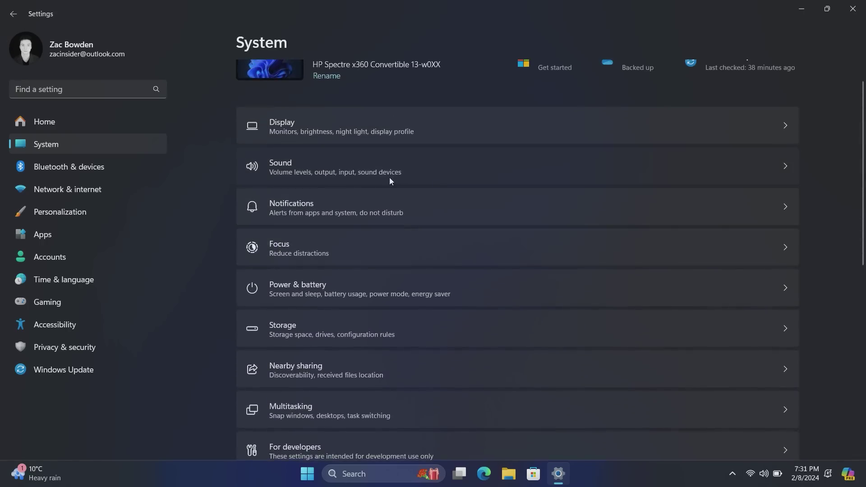
# Step: Go to Sound settings and open the Microphone Array properties
pyautogui.click(454, 168)
pyautogui.scroll(-4, 493, 254)
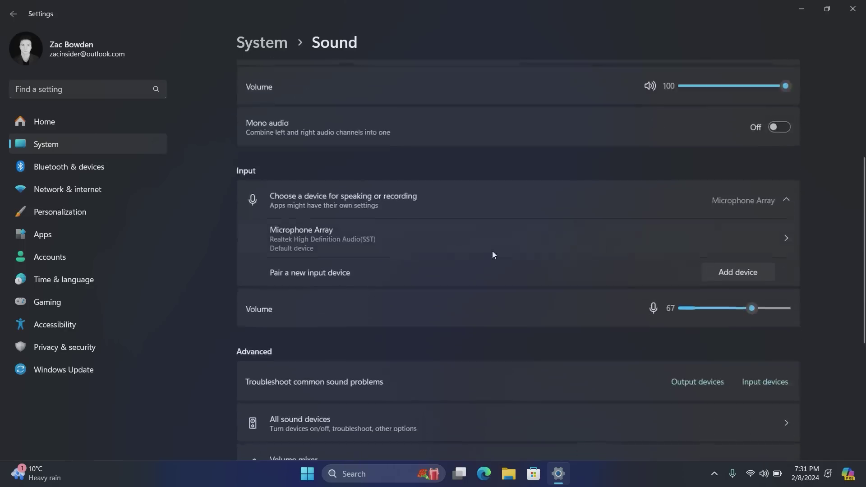
pyautogui.click(509, 246)
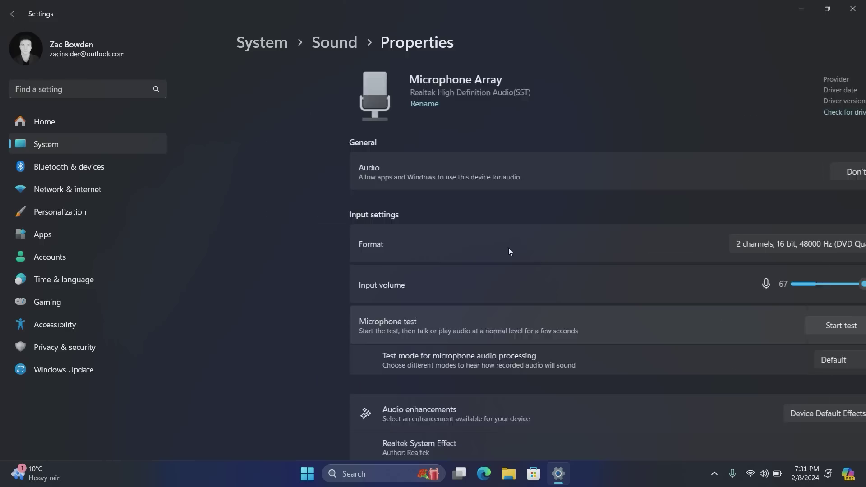
pyautogui.scroll(-1, 590, 266)
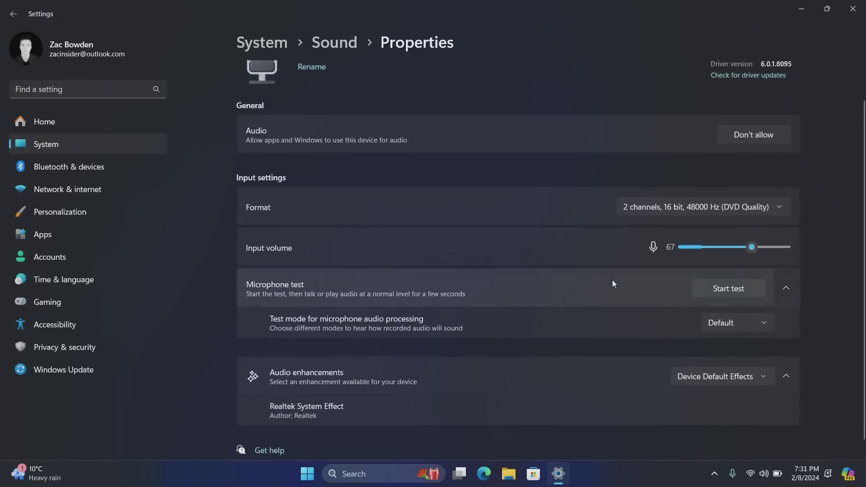
# Step: Try the Communications microphone test mode, then set the test mode back to Default
pyautogui.click(719, 323)
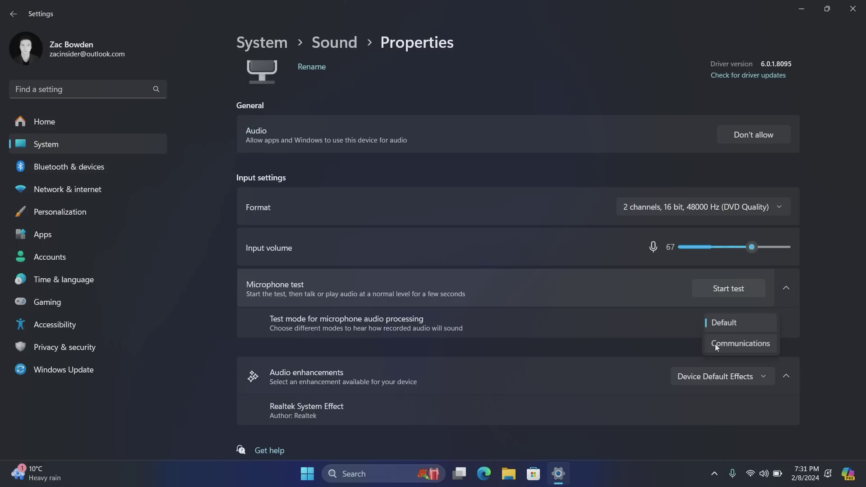
pyautogui.click(716, 345)
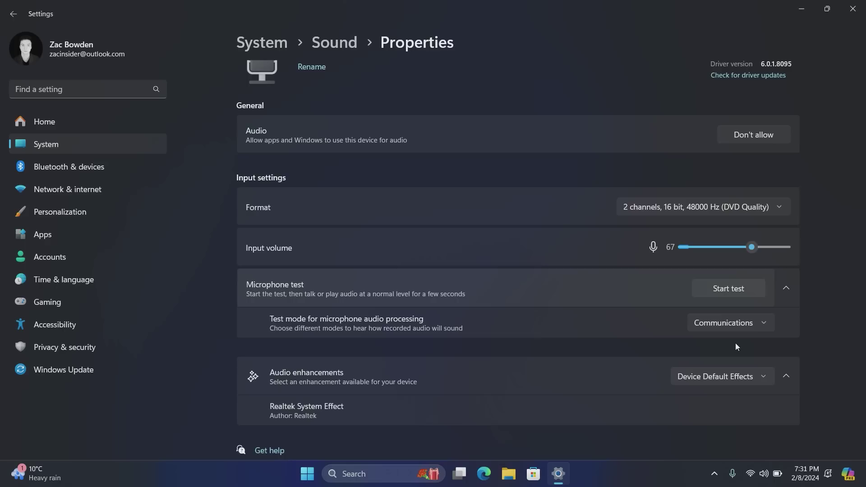
pyautogui.click(738, 330)
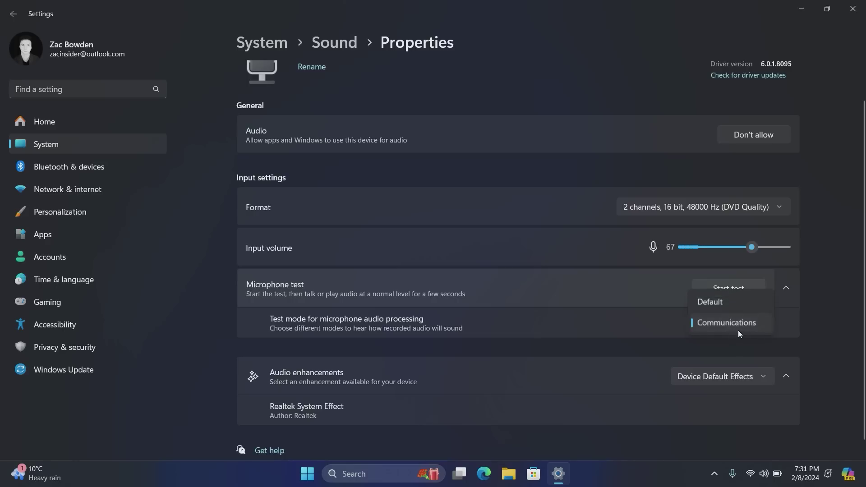
pyautogui.click(742, 321)
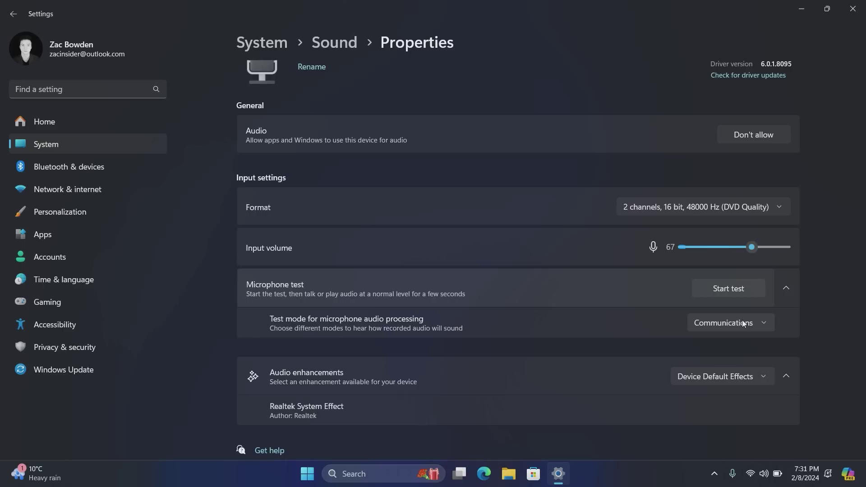
pyautogui.click(743, 320)
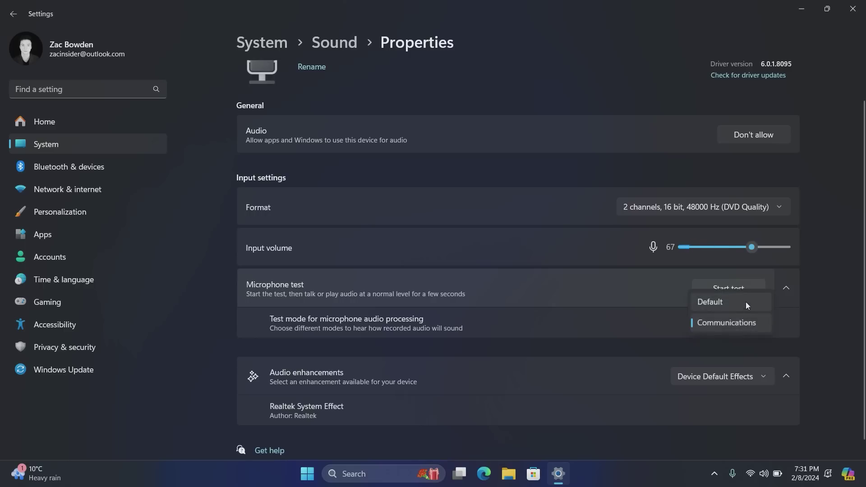
pyautogui.click(745, 301)
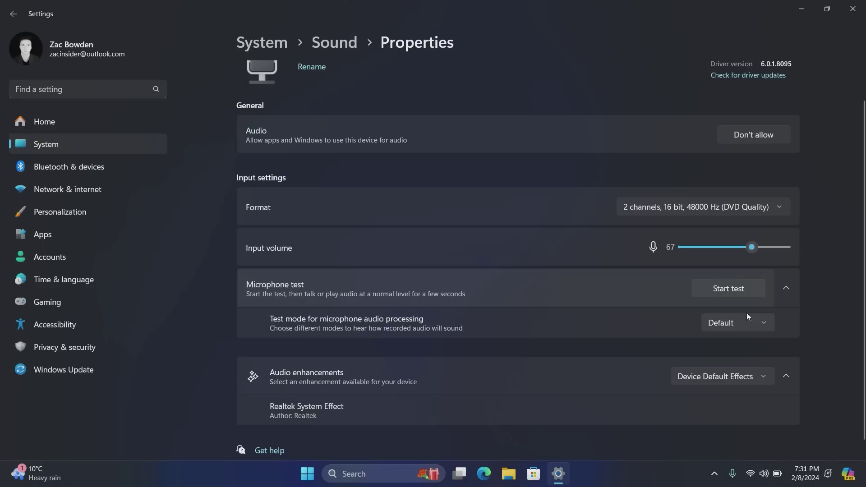
# Step: Record and play back a Default-mode microphone sample, then switch the test mode to Communications
pyautogui.click(743, 321)
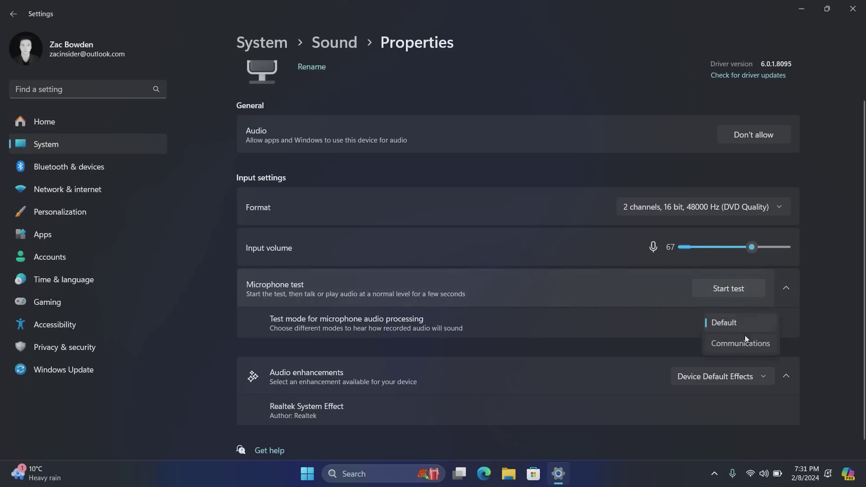
pyautogui.click(745, 340)
pyautogui.click(744, 323)
pyautogui.click(747, 304)
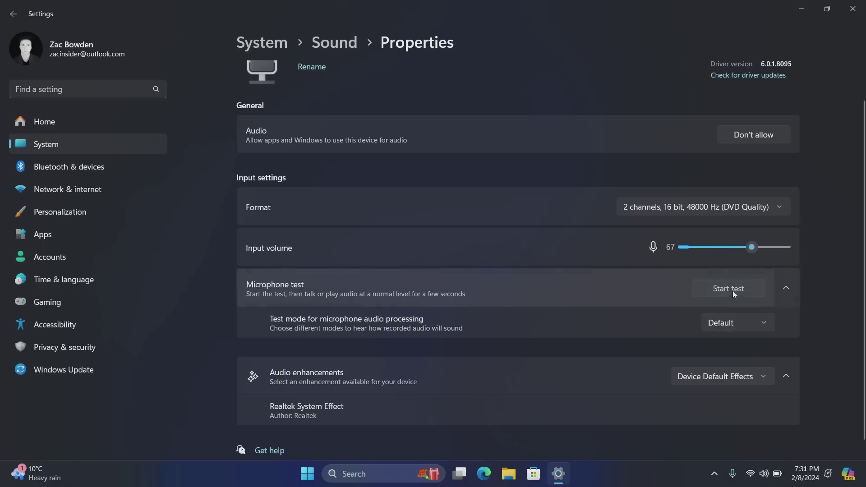
pyautogui.click(731, 290)
pyautogui.click(731, 292)
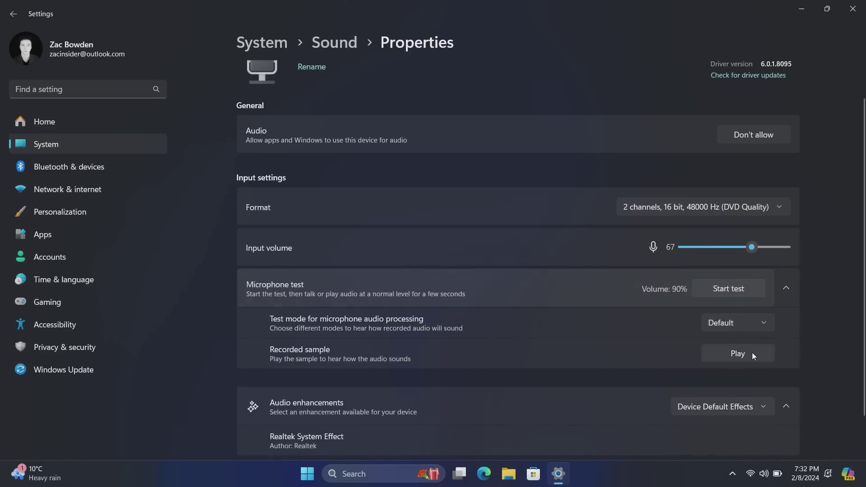
pyautogui.click(752, 355)
pyautogui.click(748, 321)
pyautogui.click(757, 344)
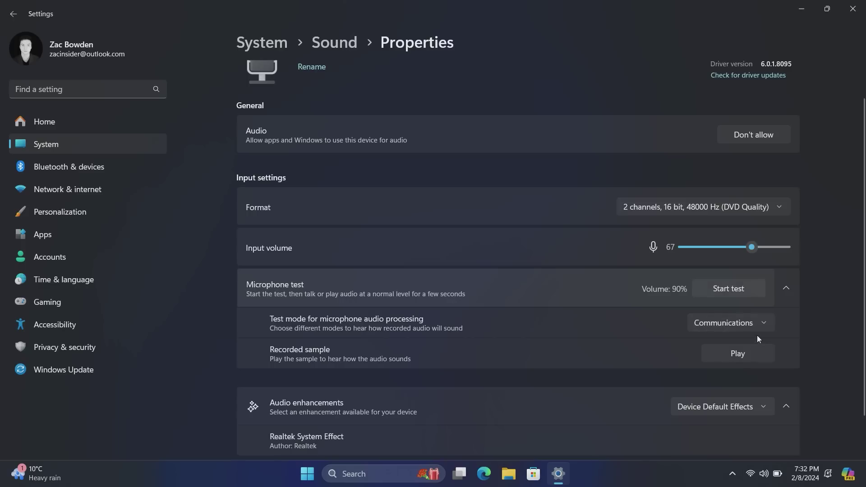
# Step: Record a new microphone test sample in Communications mode and play it back
pyautogui.click(716, 292)
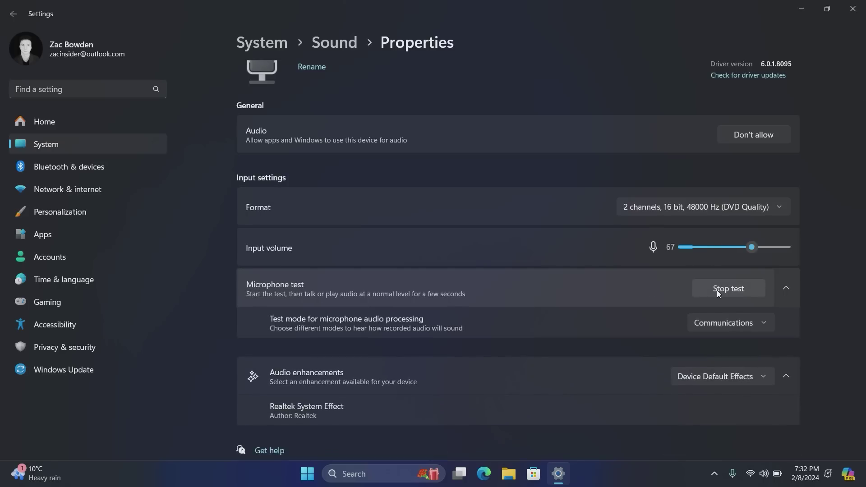
pyautogui.click(716, 291)
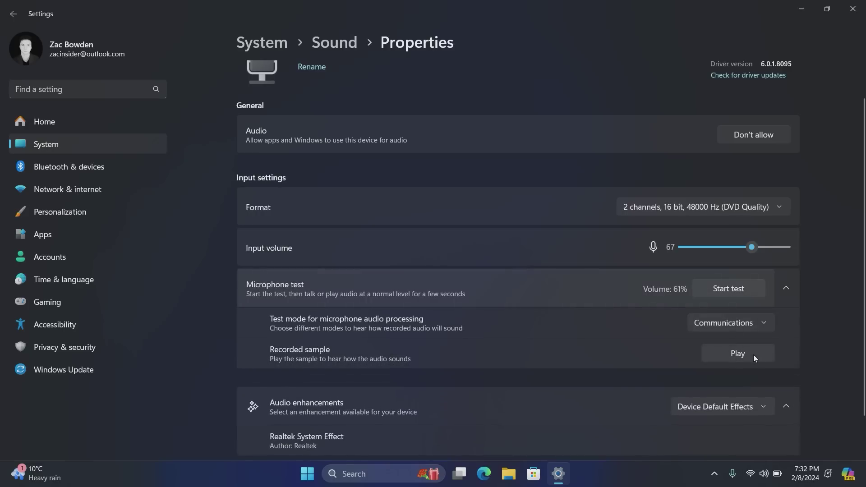
pyautogui.click(753, 354)
# Step: Restore down the Settings window and close it
pyautogui.click(825, 8)
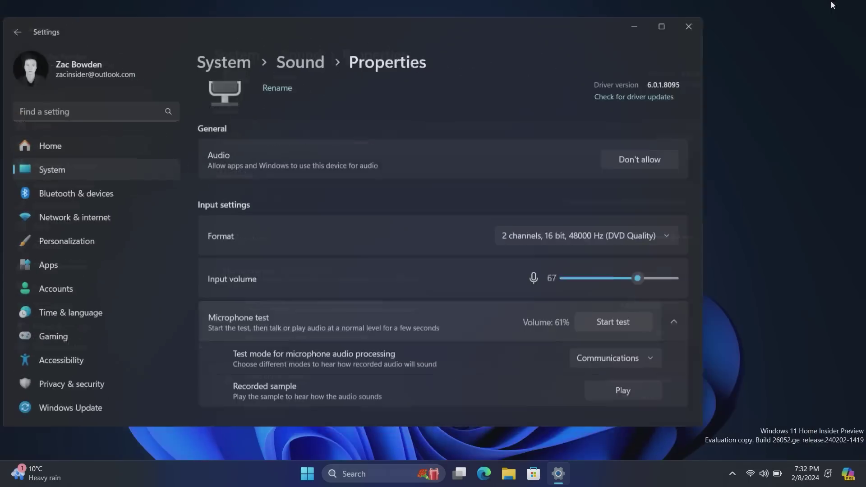
pyautogui.click(654, 31)
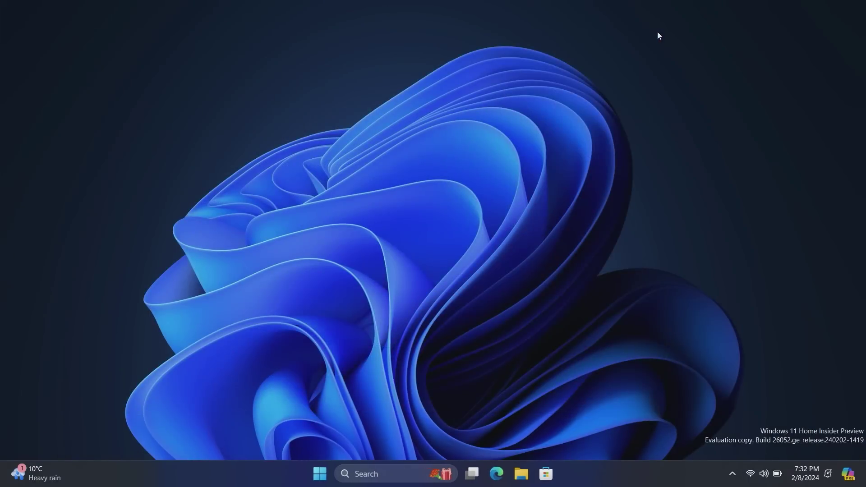